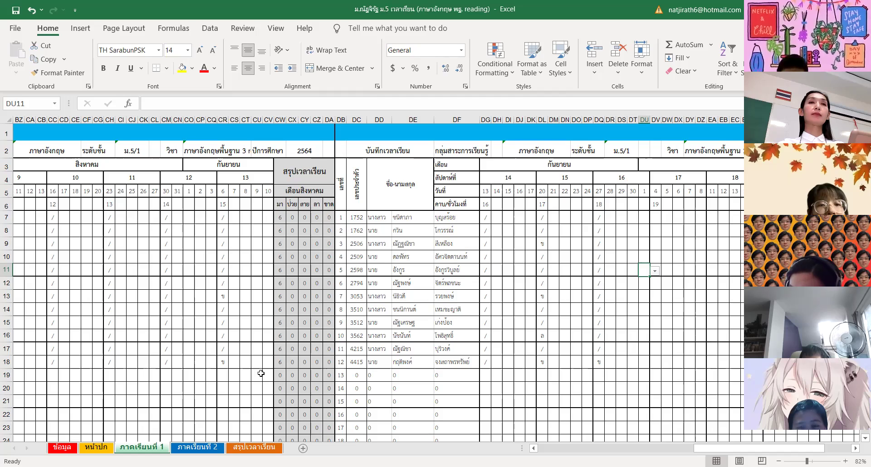
# Mark the day 4 attendance of the ม.5/1 students in rows 8 and 10 with "/" in column DV.
pyautogui.click(657, 232)
pyautogui.click(666, 231)
pyautogui.click(657, 237)
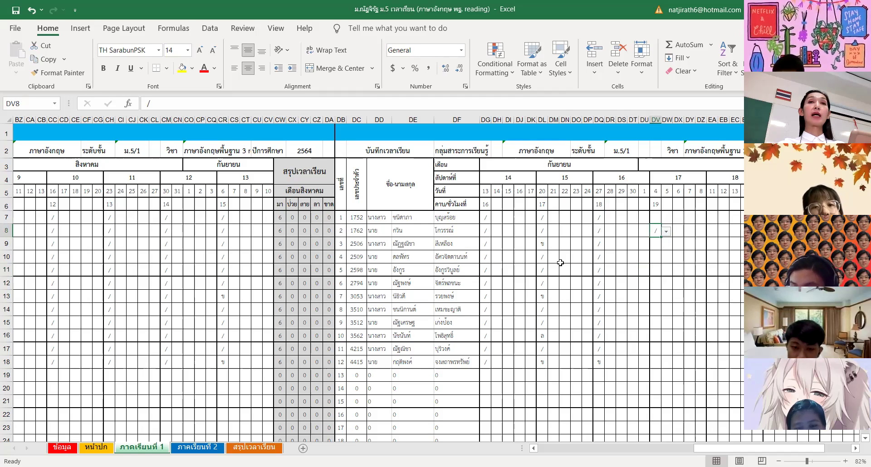
pyautogui.click(656, 245)
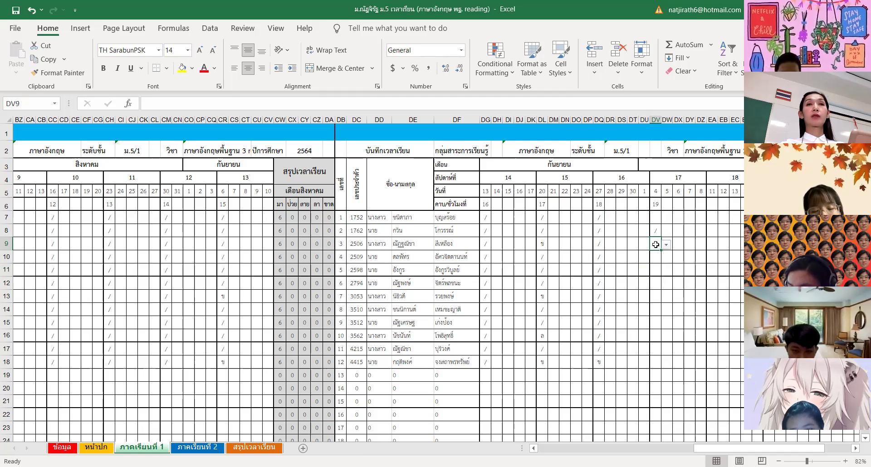
pyautogui.click(656, 257)
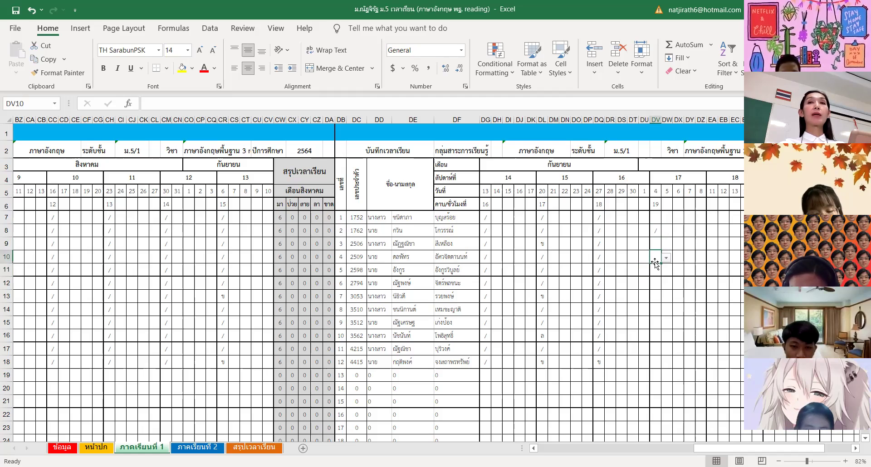
pyautogui.click(665, 257)
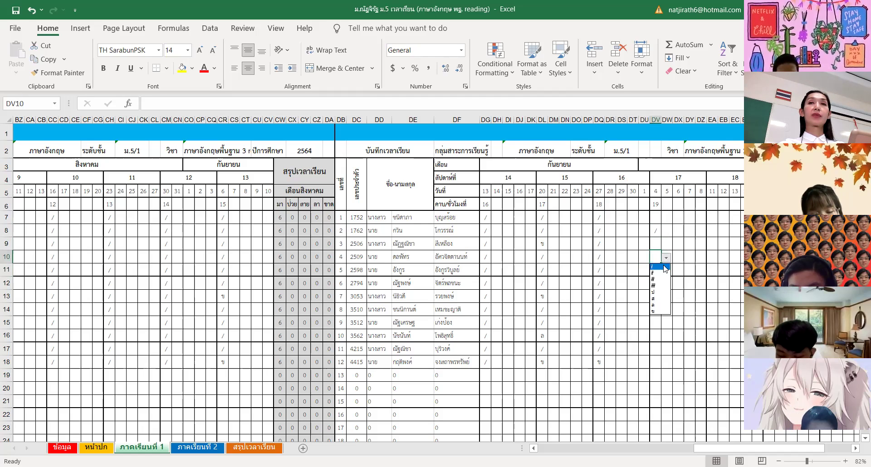
pyautogui.click(662, 268)
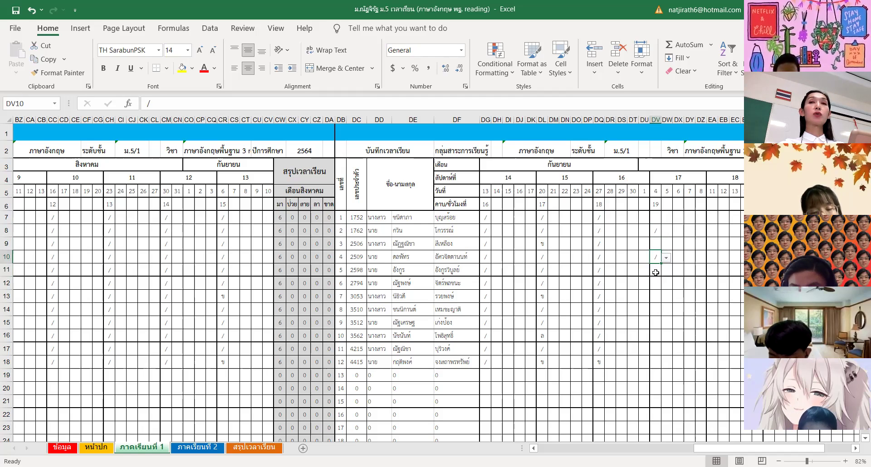
# Record day 4 attendance in class ม.5/1 as "ล" in cell DV11 and "/" in cell DV12.
pyautogui.click(657, 272)
pyautogui.click(667, 272)
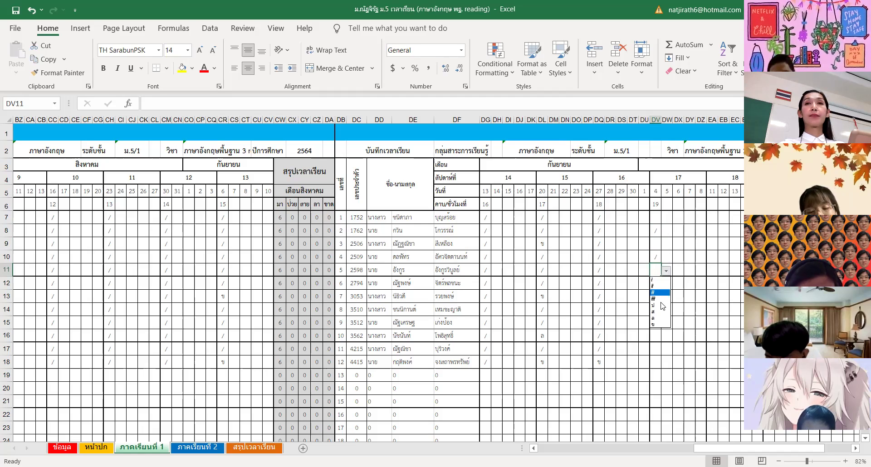
pyautogui.click(657, 321)
pyautogui.click(655, 284)
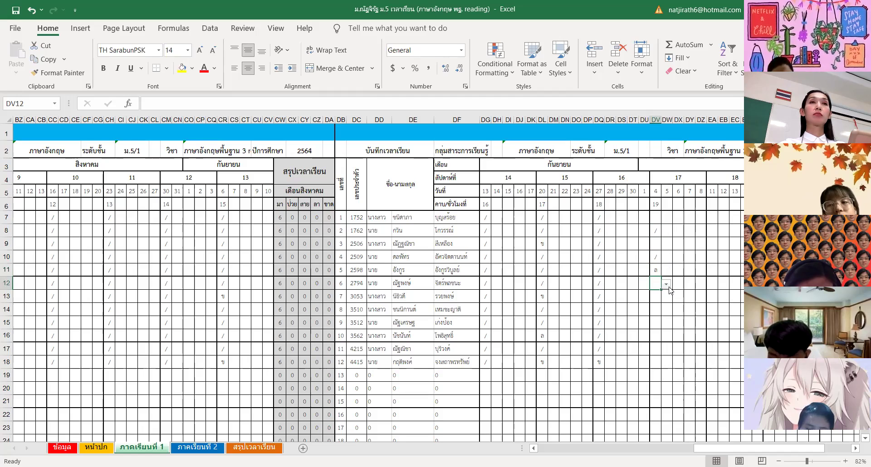
pyautogui.click(667, 284)
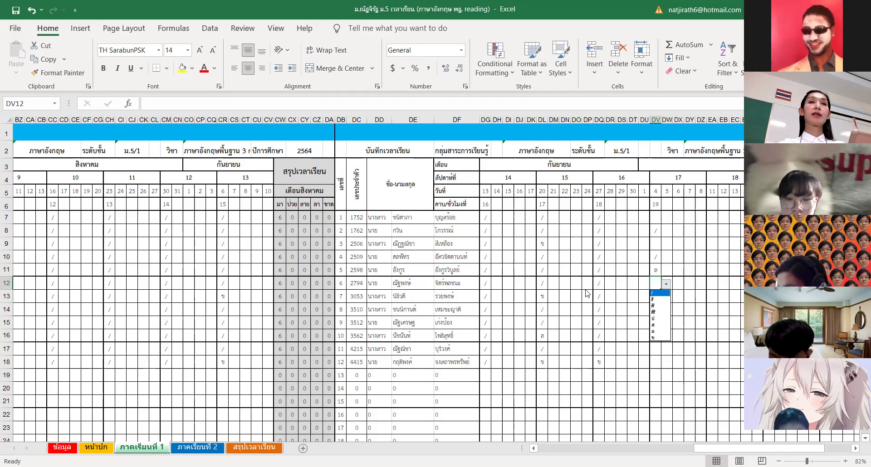
pyautogui.click(662, 293)
pyautogui.write('/')
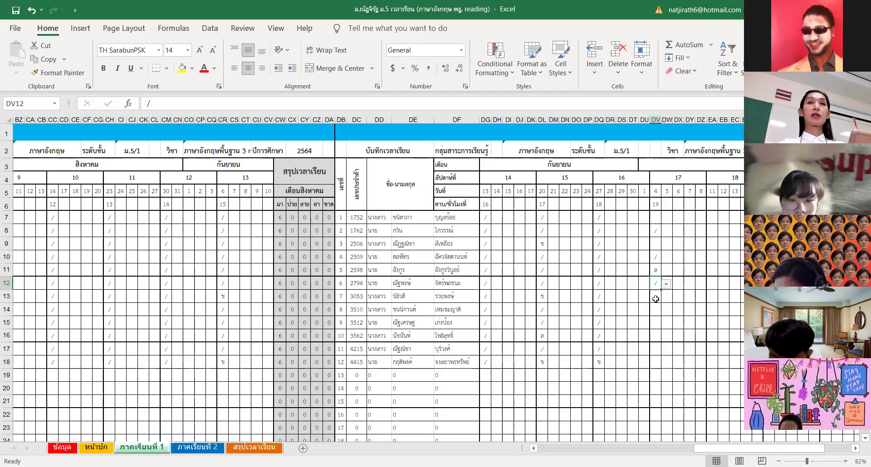
pyautogui.press('Return')
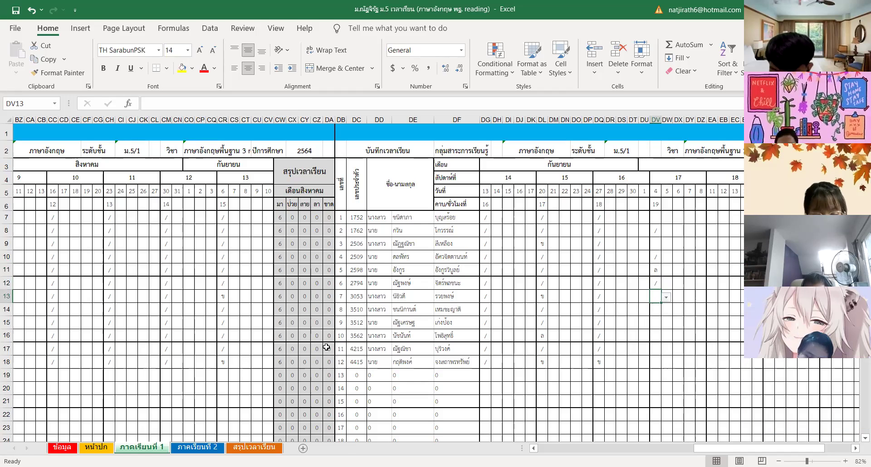
# Mark the ม.5/1 student in row 15 with "/" for day 4 in column DV.
pyautogui.click(656, 310)
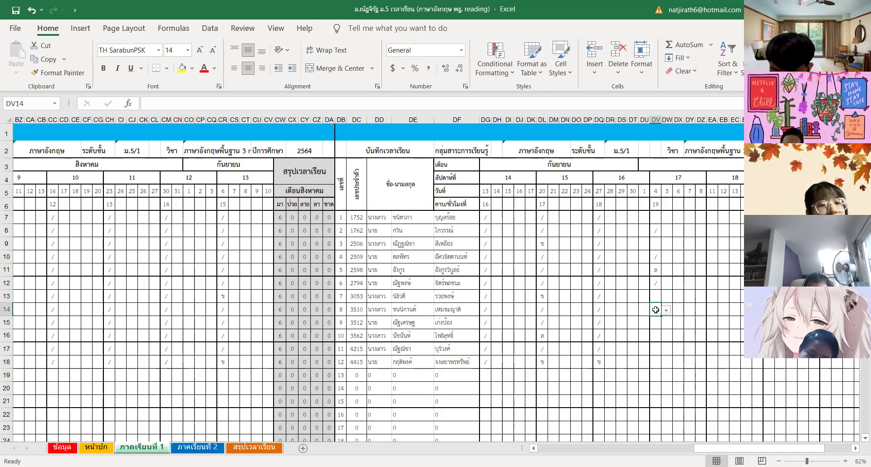
pyautogui.click(652, 326)
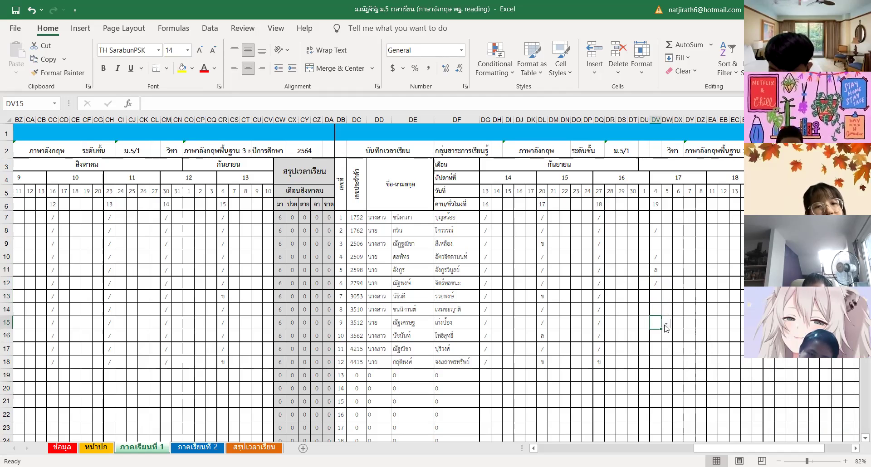
pyautogui.click(666, 324)
pyautogui.click(659, 333)
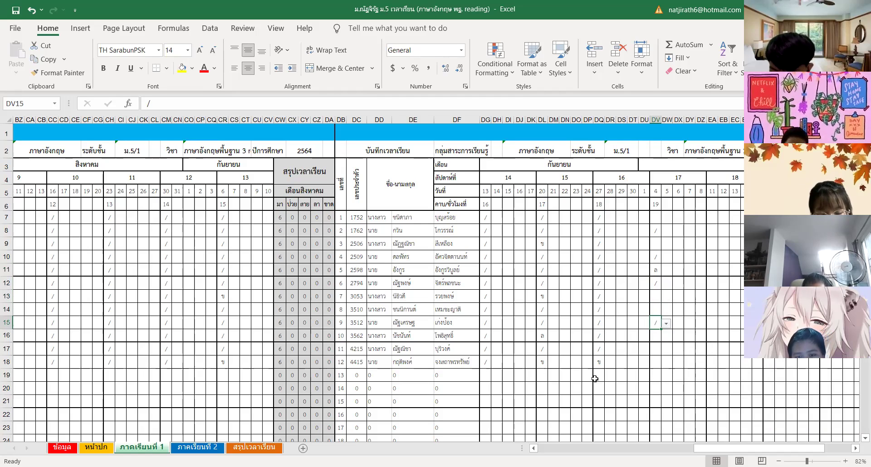
pyautogui.click(657, 348)
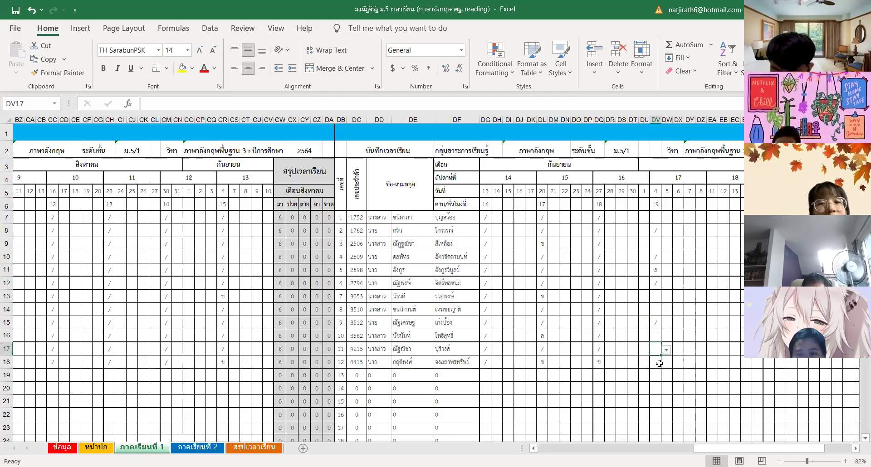
# Mark the first ม.5/2 student, in row 52, with "/" for day 4 in column DV.
pyautogui.scroll(-11, 659, 363)
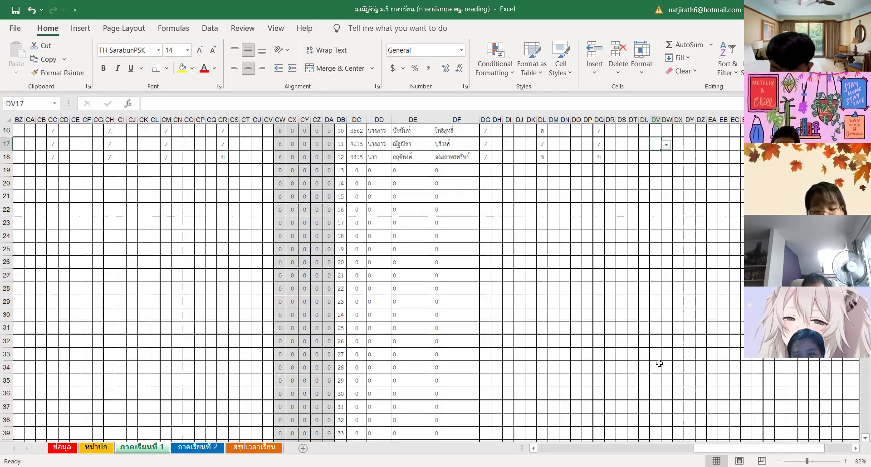
pyautogui.scroll(-2, 659, 363)
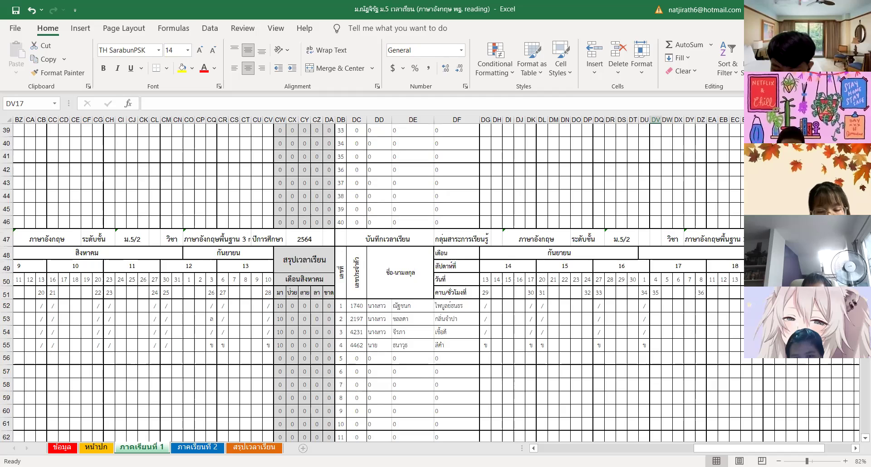
pyautogui.click(657, 306)
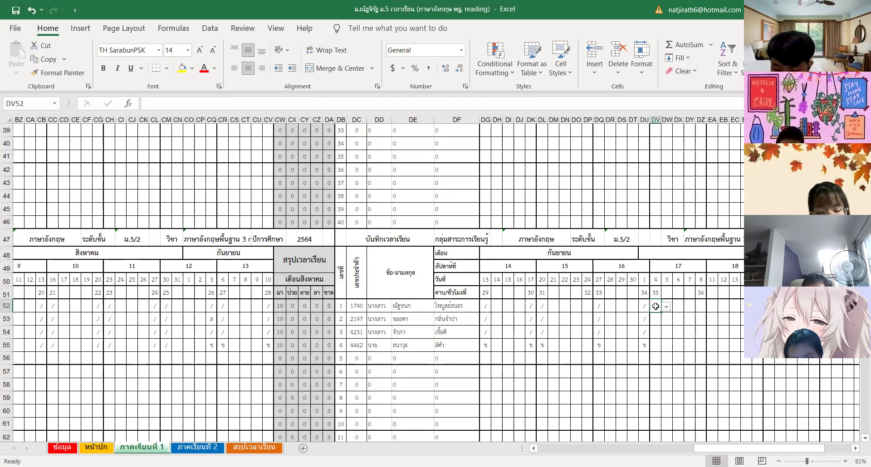
pyautogui.click(666, 308)
pyautogui.click(665, 315)
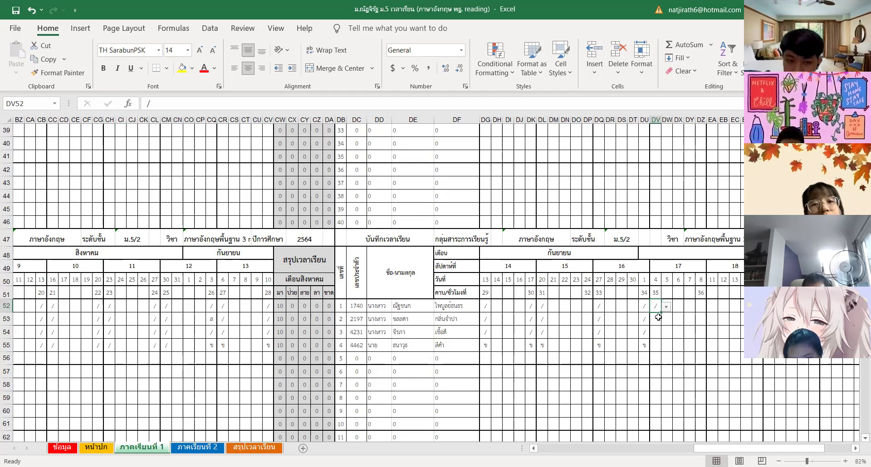
pyautogui.click(657, 318)
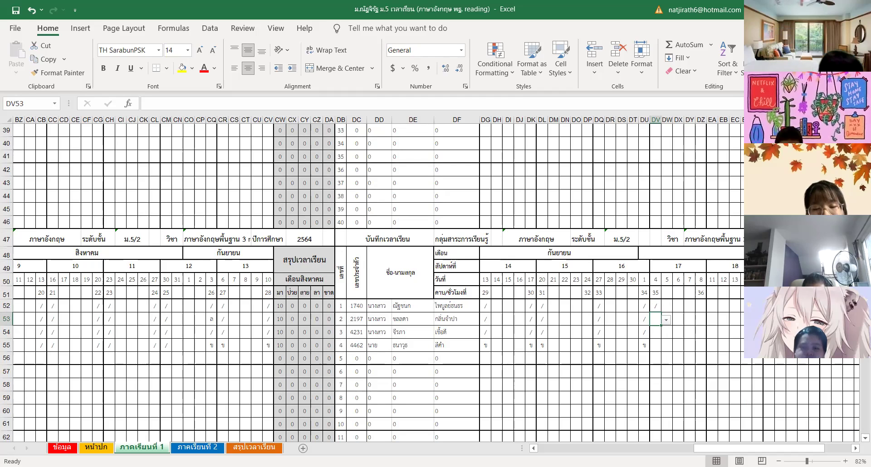
# Record day 4 attendance in class ม.5/2 as "/" in cell DV54 and "ข" in cell DV55.
pyautogui.click(655, 335)
pyautogui.click(666, 333)
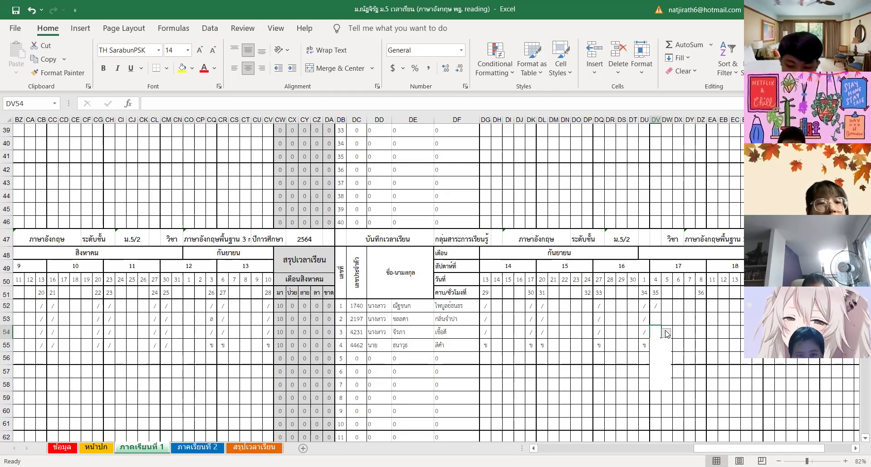
pyautogui.click(658, 342)
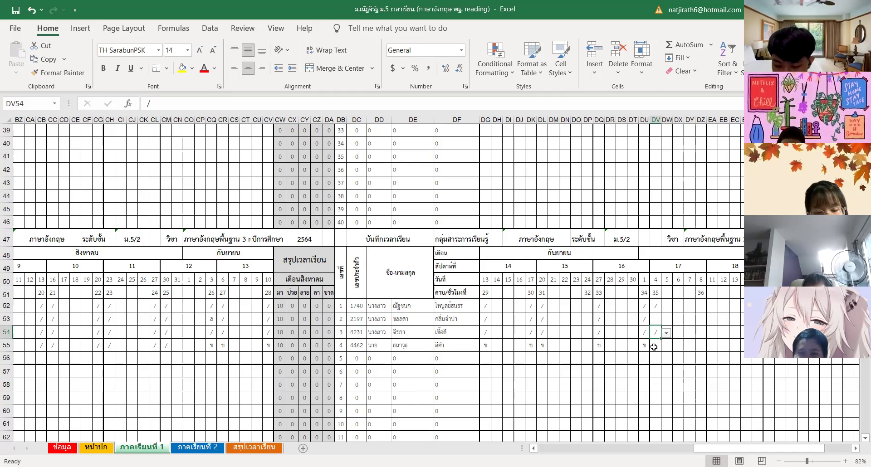
pyautogui.click(654, 347)
pyautogui.click(665, 345)
pyautogui.click(661, 400)
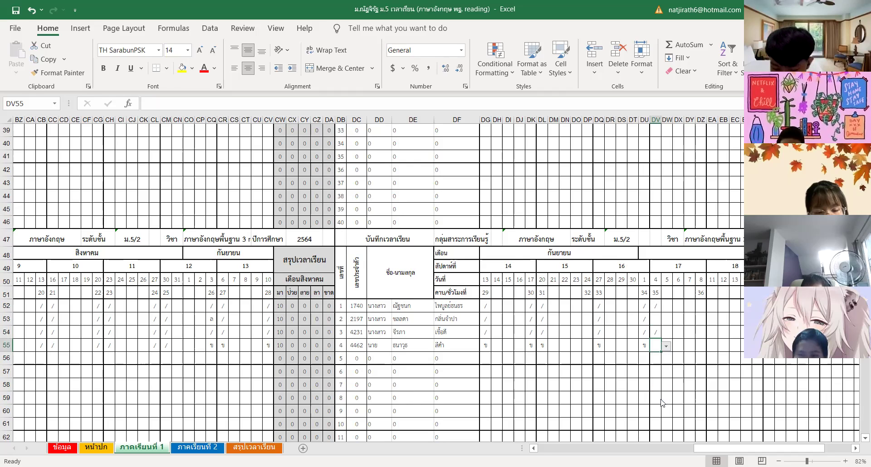
# Record day 4 attendance in class ม.5/3 as "/" in cell DV97 and "ข" in cell DV98.
pyautogui.scroll(-15, 661, 399)
pyautogui.scroll(-3, 660, 398)
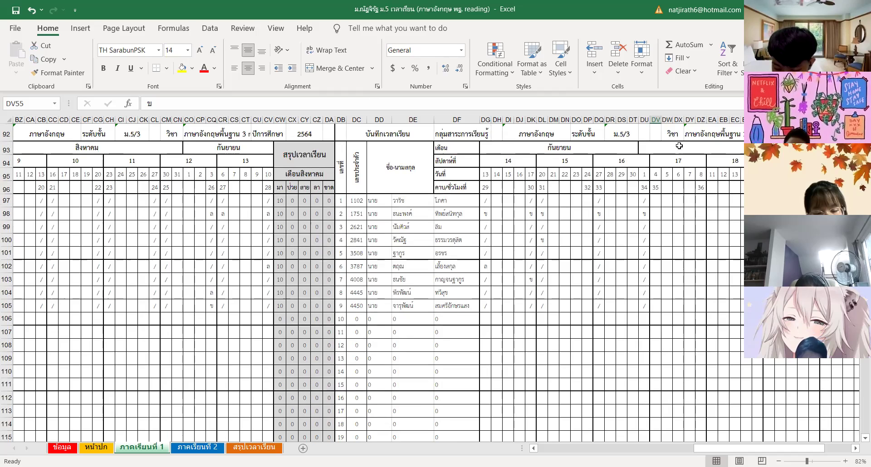
pyautogui.click(663, 201)
pyautogui.click(666, 203)
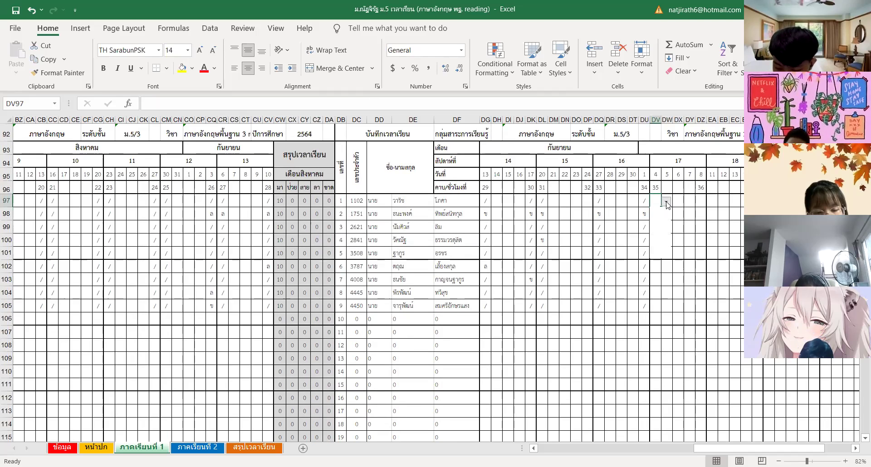
pyautogui.click(657, 212)
pyautogui.click(656, 213)
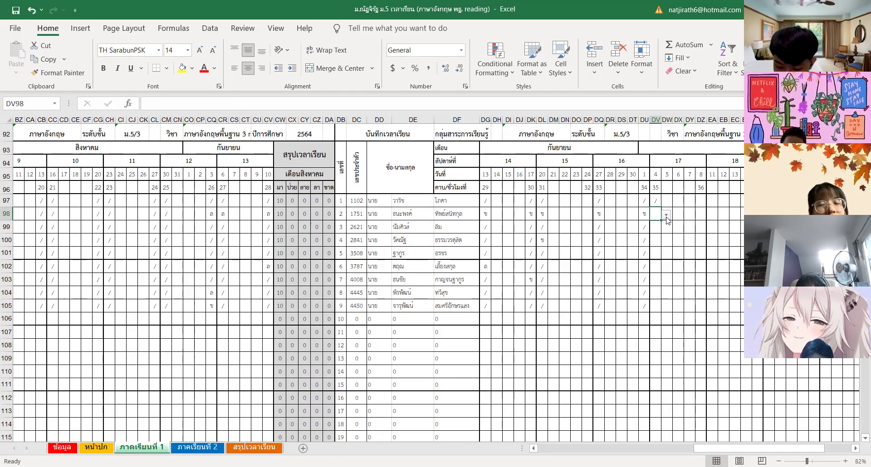
pyautogui.click(667, 221)
pyautogui.click(655, 232)
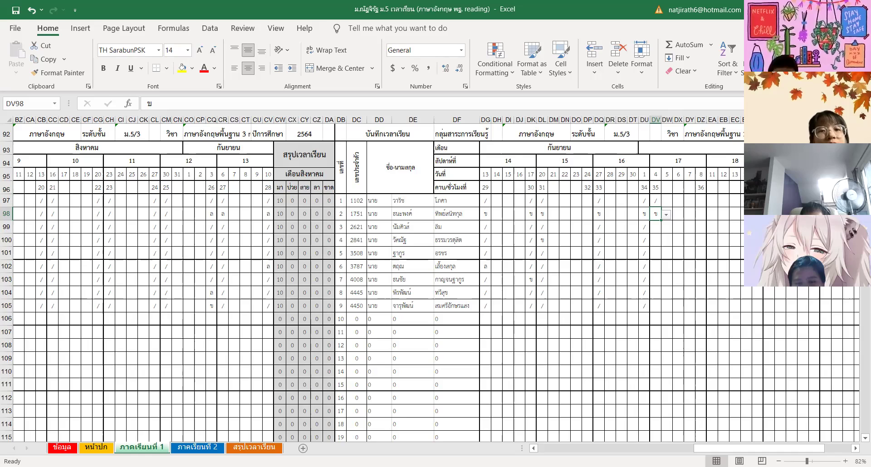
# Mark the ม.5/3 student in row 99 with "/" for day 4 in column DV.
pyautogui.click(656, 229)
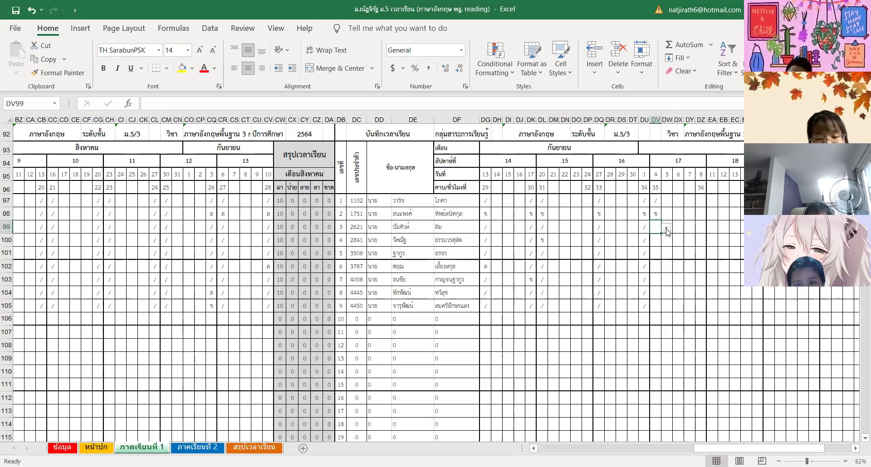
pyautogui.click(666, 229)
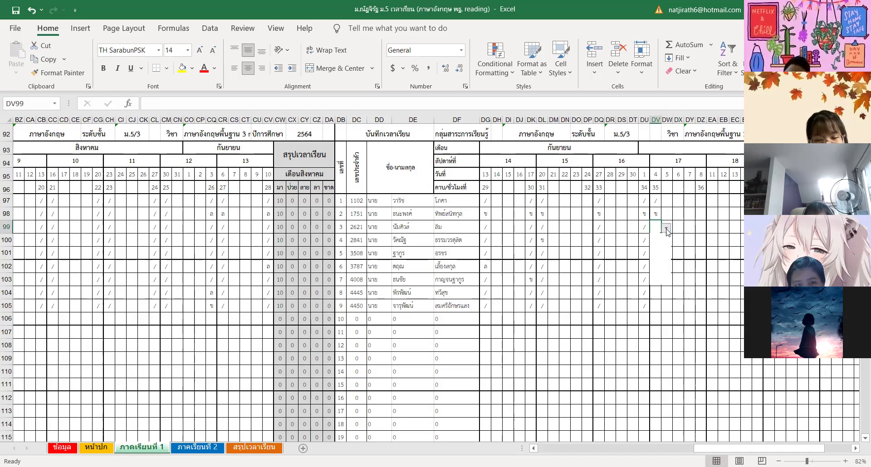
pyautogui.click(661, 237)
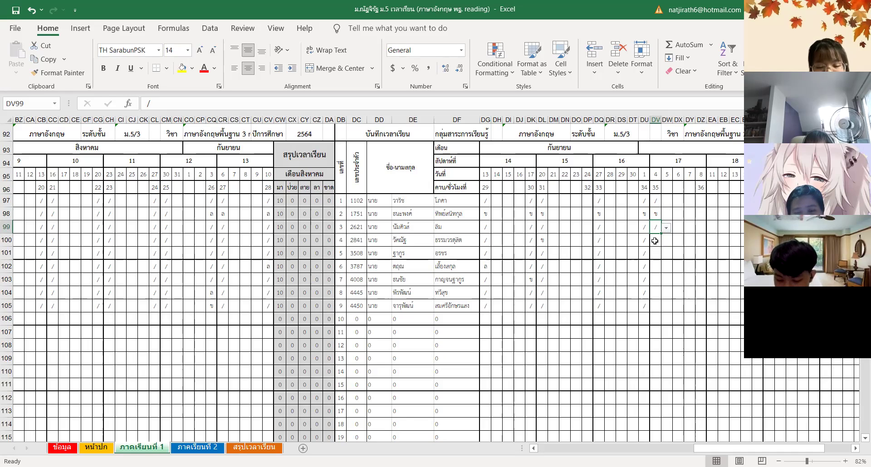
pyautogui.click(655, 241)
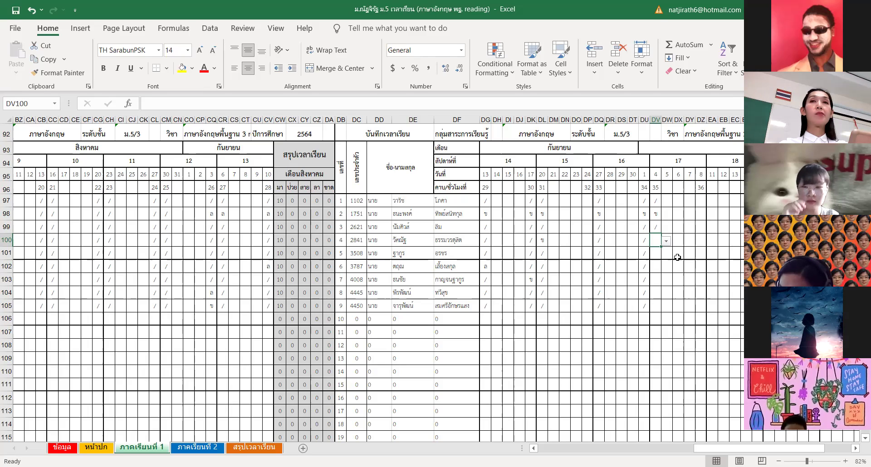
# Mark the day 4 attendance of the ม.5/3 students in rows 101 and 102 with "/" in column DV.
pyautogui.click(657, 254)
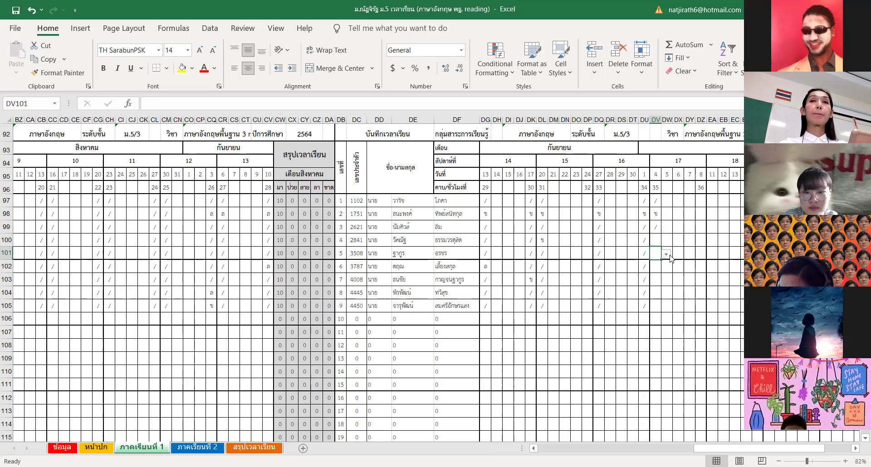
pyautogui.click(665, 254)
pyautogui.click(664, 263)
pyautogui.write('/')
pyautogui.press('Return')
pyautogui.click(666, 267)
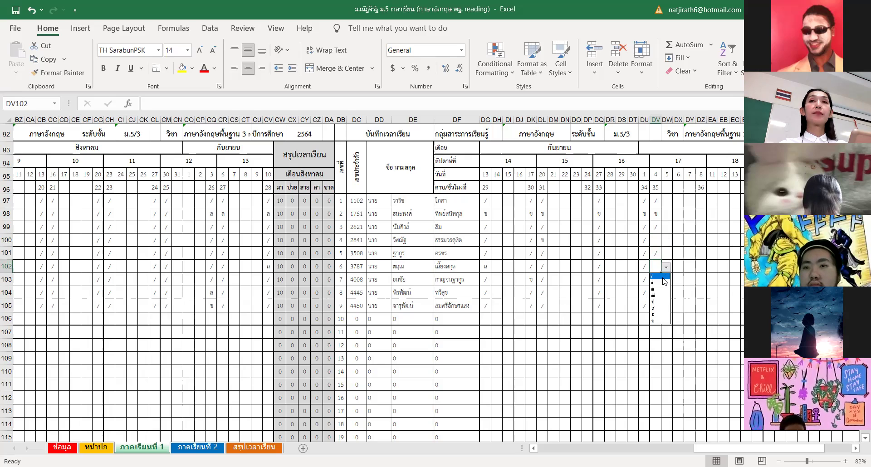
pyautogui.click(665, 276)
# Mark the day 4 attendance of the ม.5/3 student in row 103 with "/" in column DV.
pyautogui.click(655, 280)
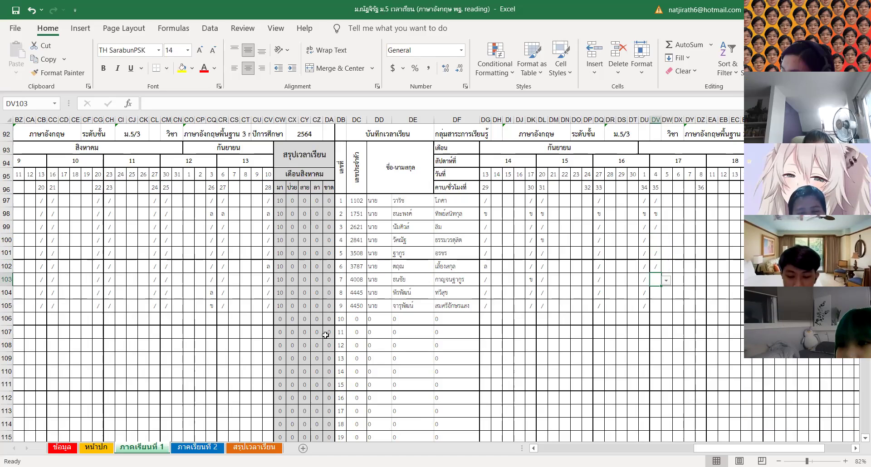
pyautogui.click(655, 294)
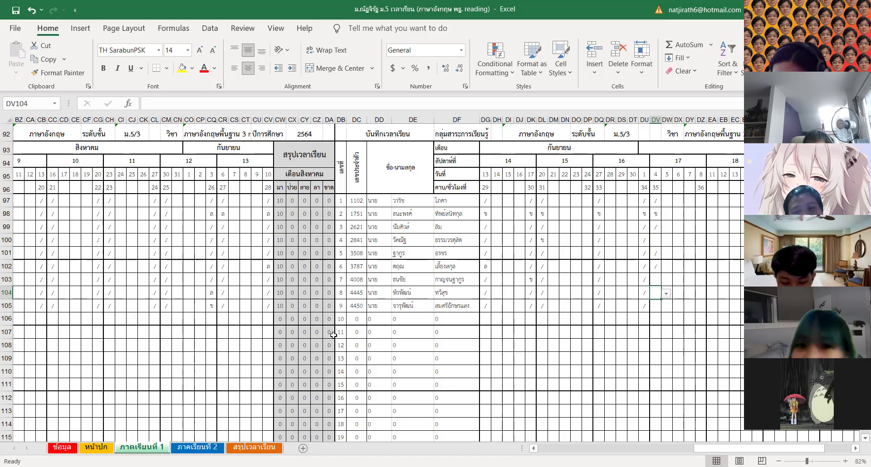
pyautogui.click(655, 307)
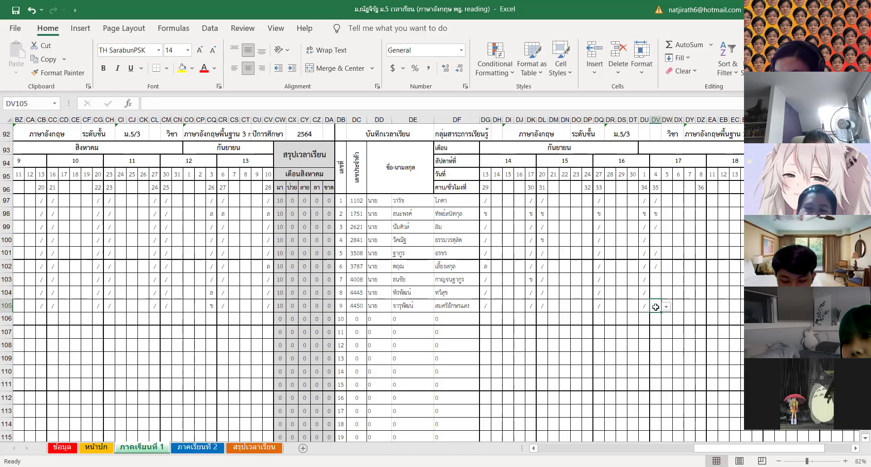
pyautogui.click(651, 282)
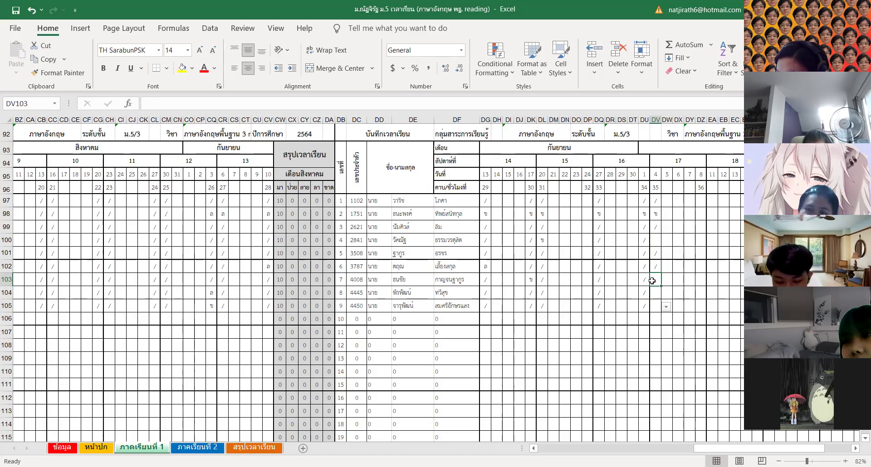
pyautogui.click(665, 281)
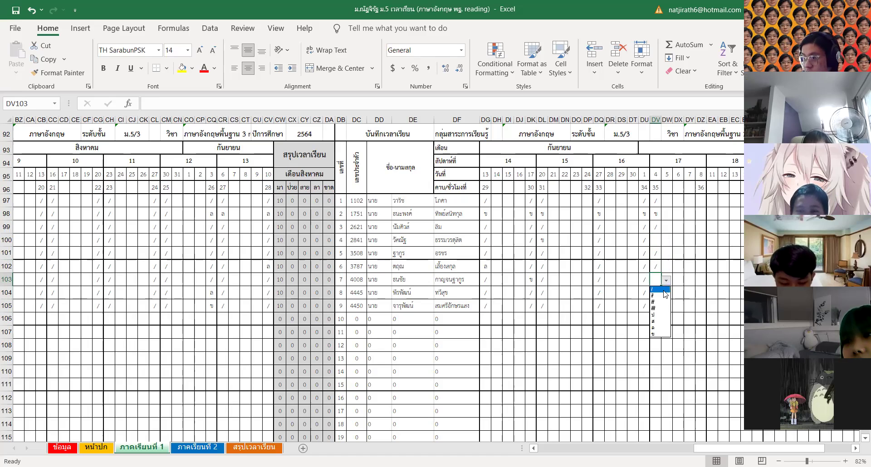
pyautogui.click(663, 290)
pyautogui.click(653, 294)
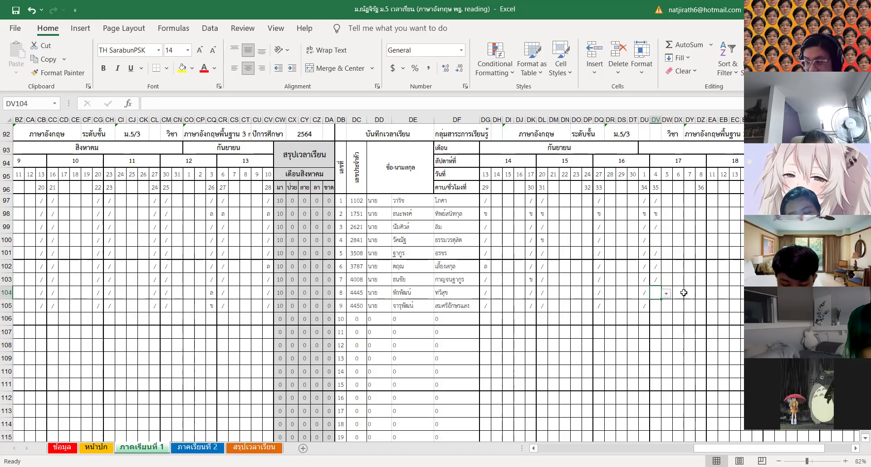
# Mark the day 4 attendance of the ม.5/1 students in rows 7 and 13 with "/" in column DV.
pyautogui.scroll(18, 699, 279)
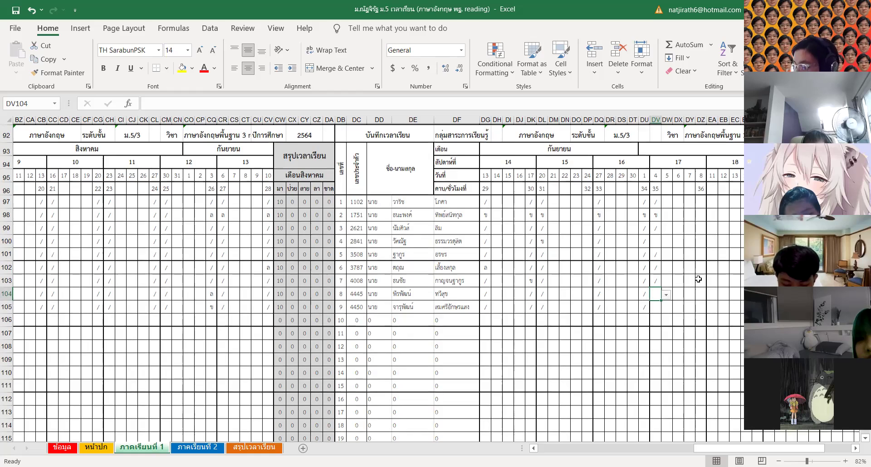
pyautogui.scroll(11, 698, 279)
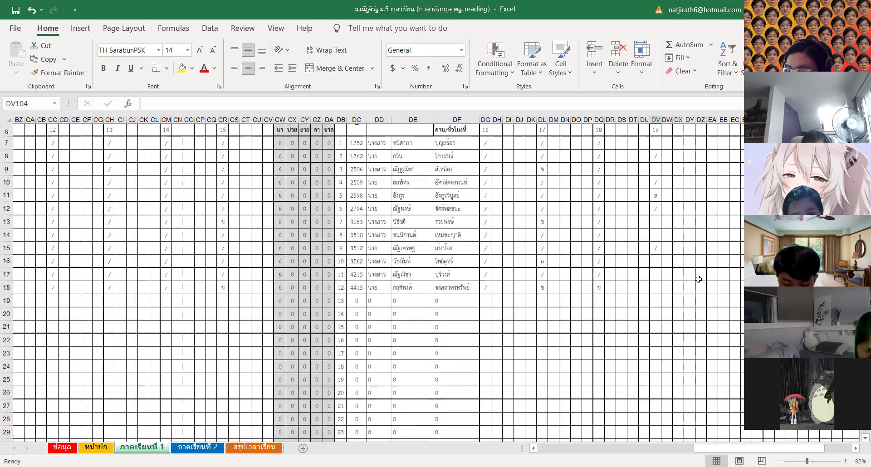
pyautogui.click(656, 141)
pyautogui.click(667, 144)
pyautogui.click(654, 166)
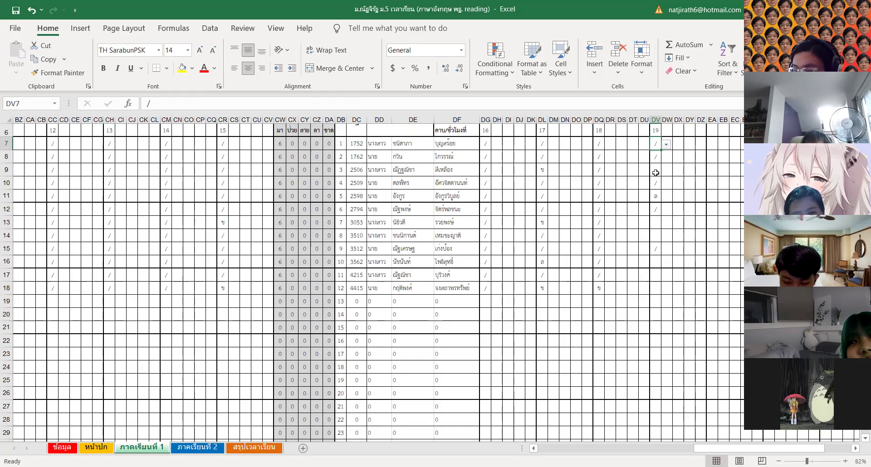
pyautogui.click(656, 173)
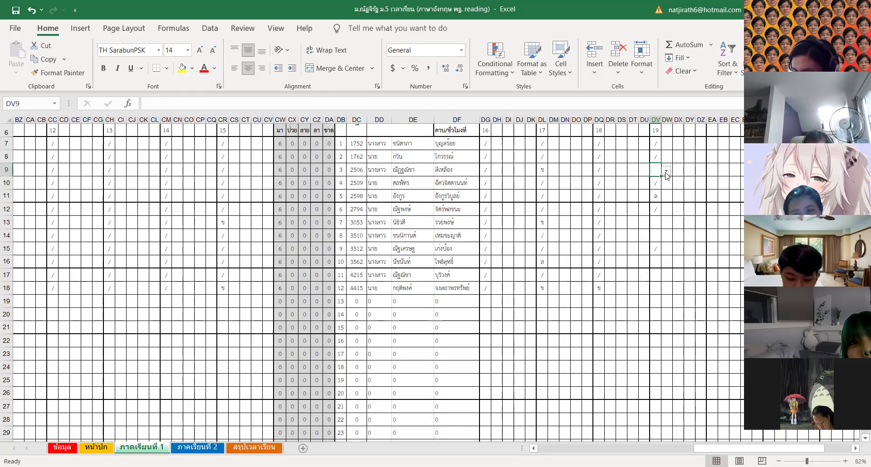
pyautogui.click(660, 222)
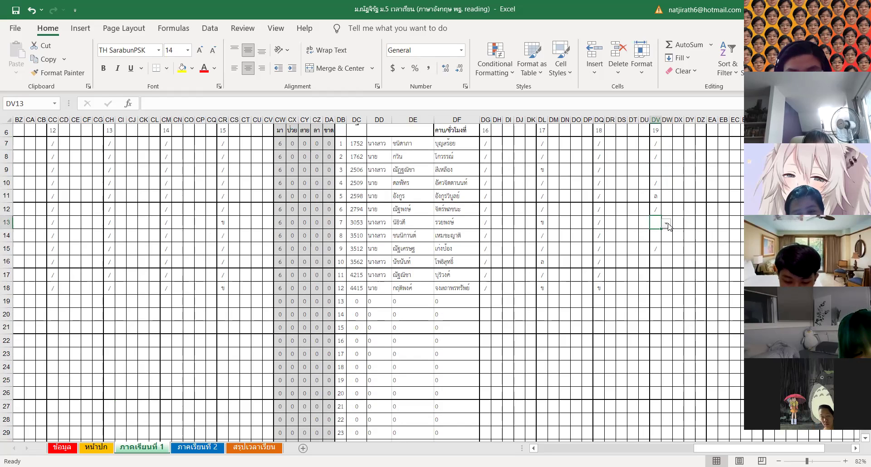
pyautogui.click(665, 224)
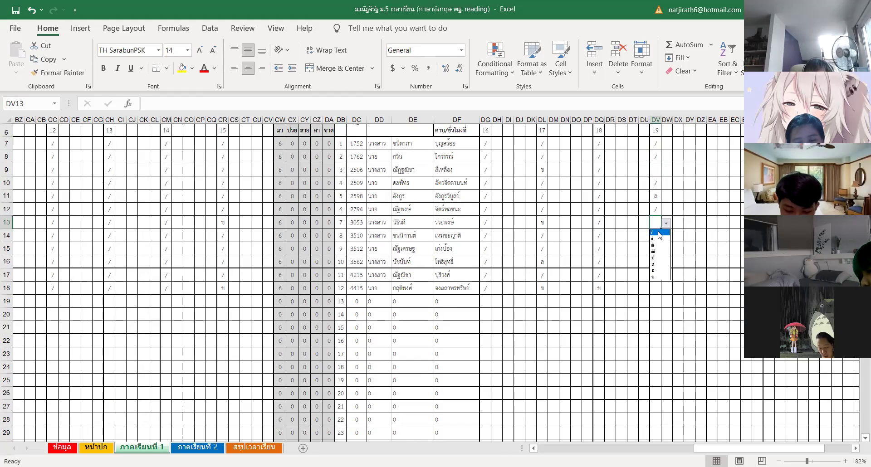
pyautogui.click(659, 232)
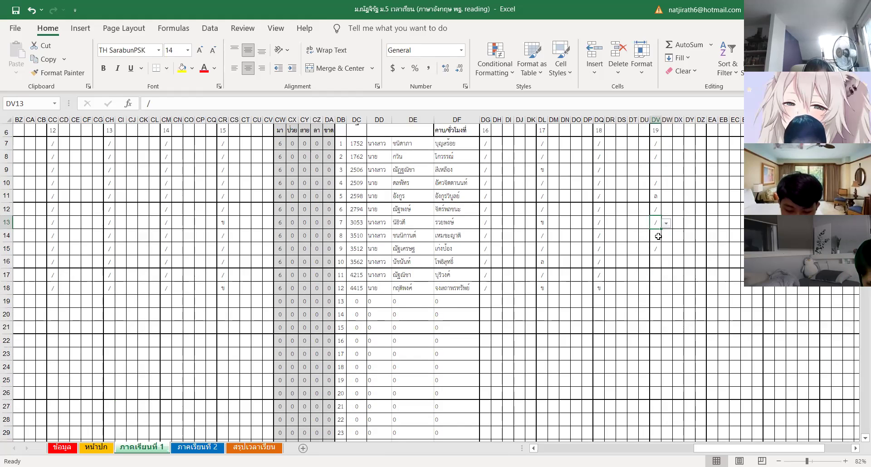
# Mark the day 4 attendance of the ม.5/1 student in row 9 with "/" in column DV.
pyautogui.click(658, 236)
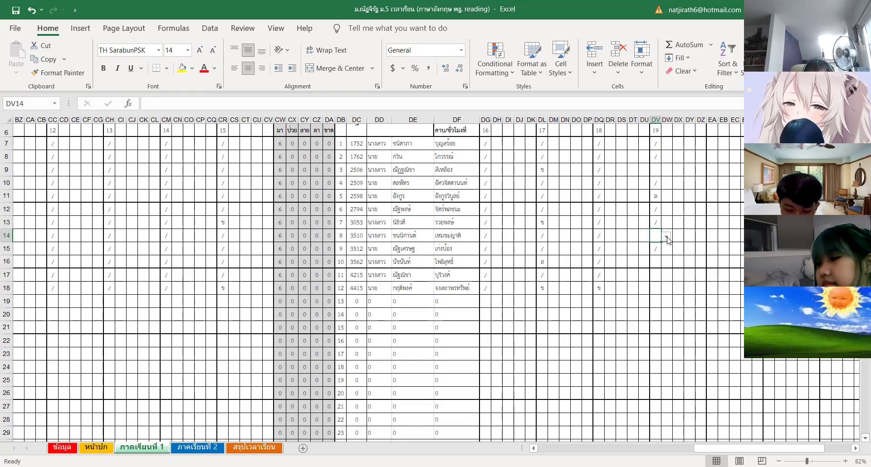
pyautogui.click(665, 237)
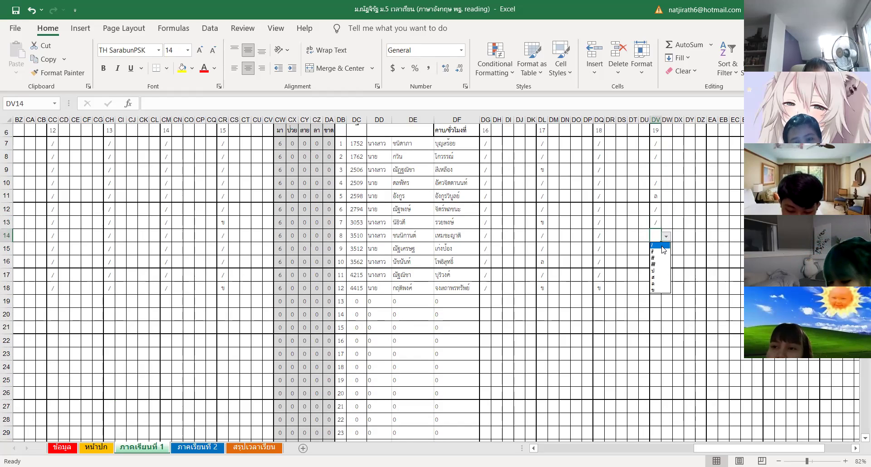
pyautogui.click(654, 171)
pyautogui.click(655, 171)
pyautogui.click(666, 172)
pyautogui.click(657, 179)
# Select the day 4 attendance cell of the ม.5/1 student in row 16, column DV.
pyautogui.click(656, 263)
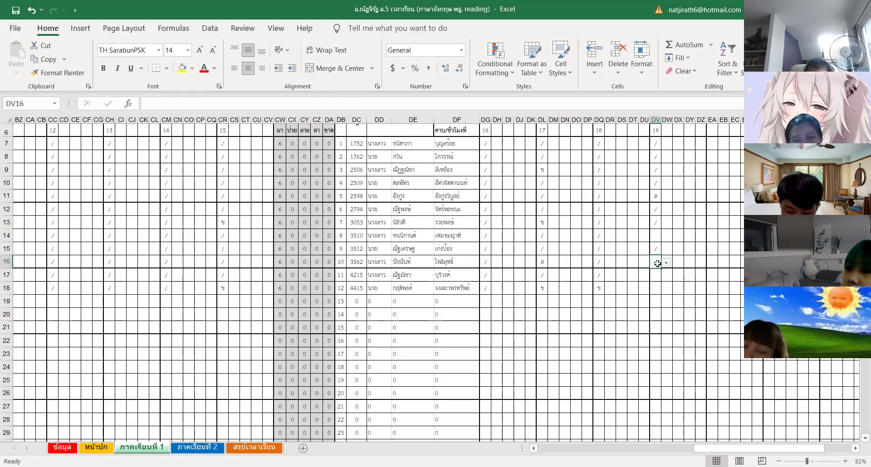